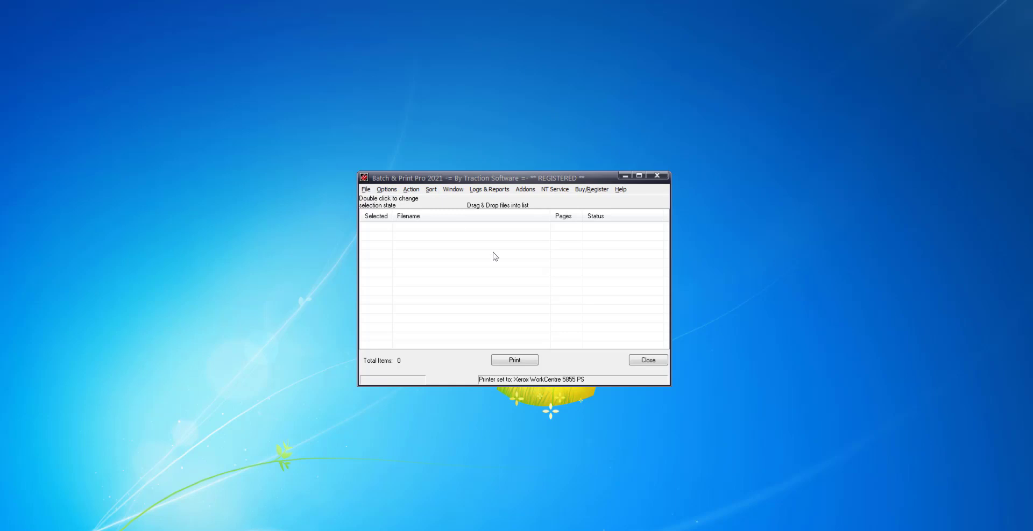
# Open the HTML help, read the topic "Cloud printing from DropBox" and close the help window
pyautogui.click(622, 190)
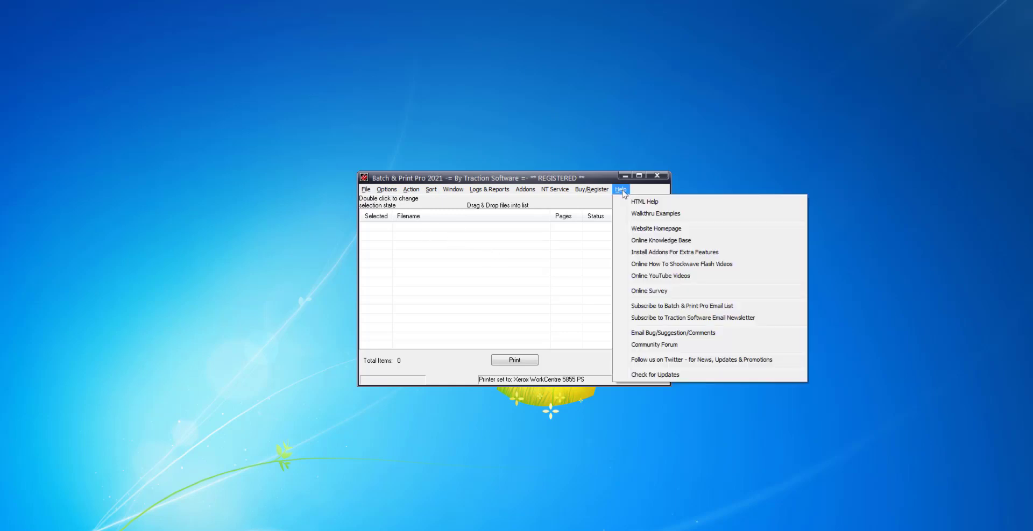
pyautogui.press('Down')
pyautogui.press('Down')
pyautogui.press('Down')
pyautogui.press('Up')
pyautogui.press('Up')
pyautogui.press('Return')
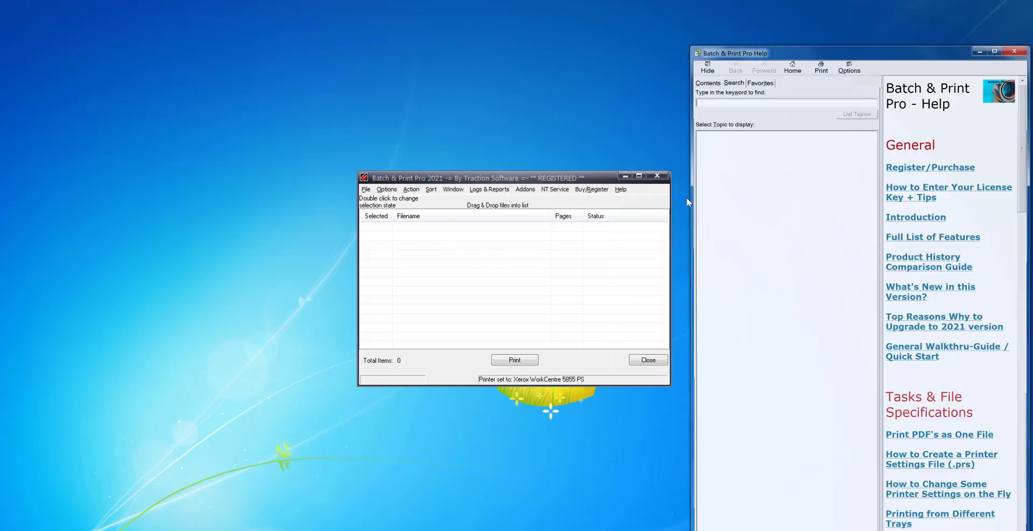
pyautogui.click(705, 65)
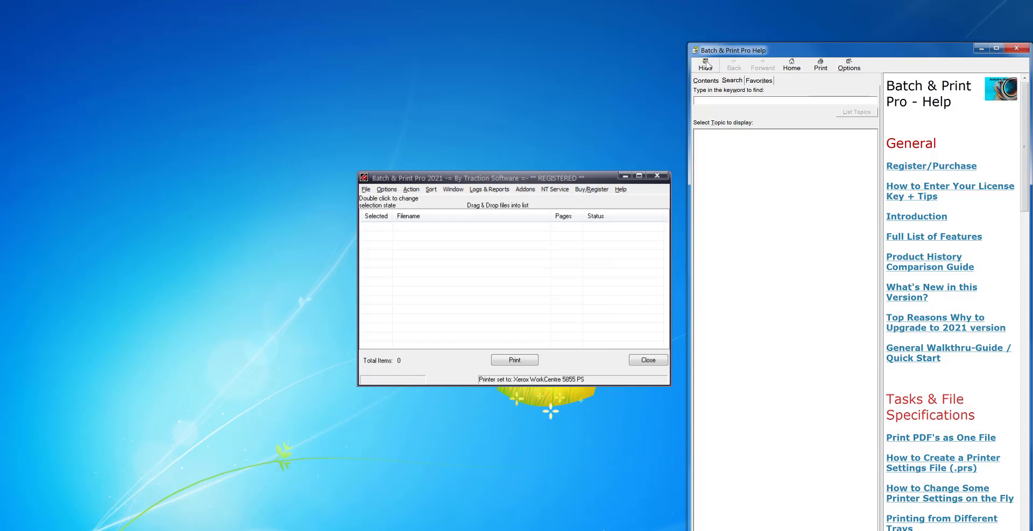
pyautogui.moveTo(743, 178); pyautogui.dragTo(658, 178)
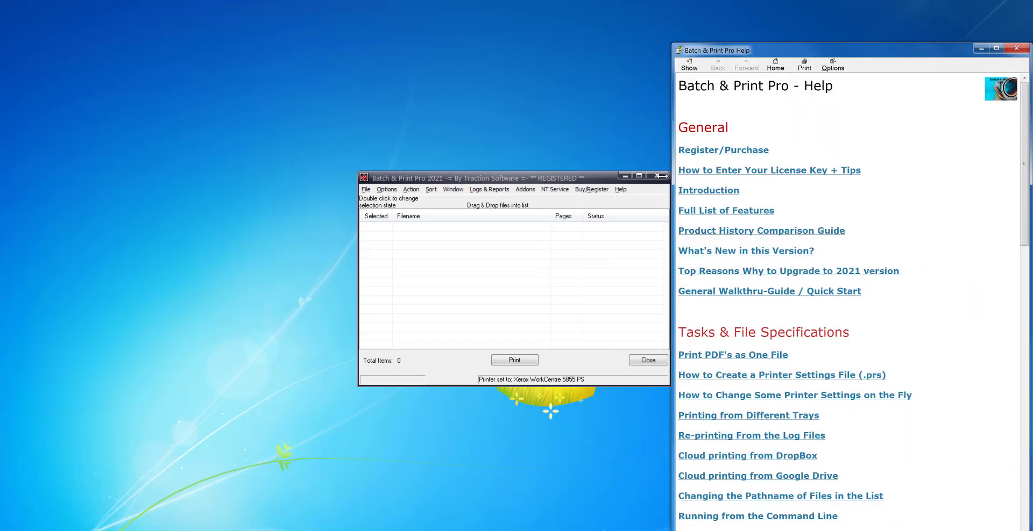
pyautogui.click(724, 456)
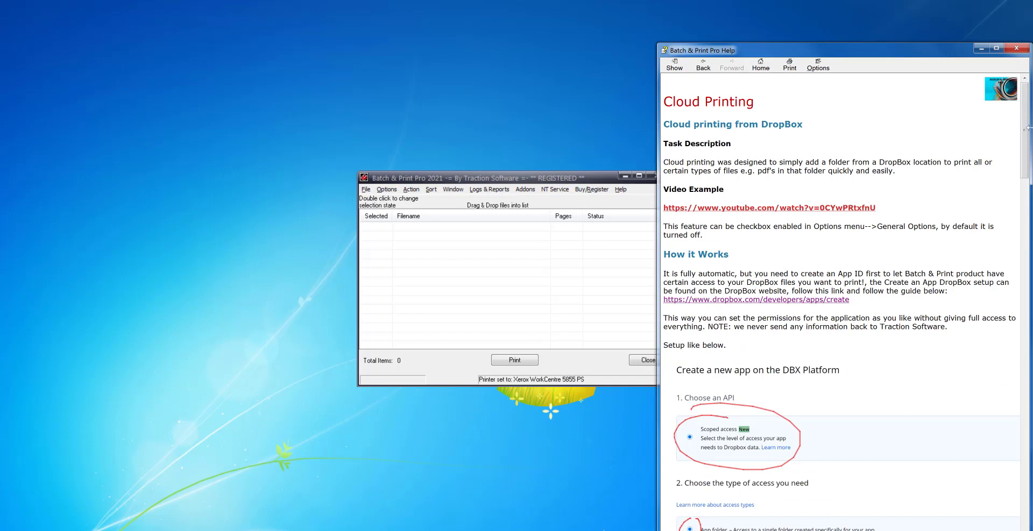
pyautogui.moveTo(1024, 136)
pyautogui.mouseDown()
pyautogui.moveTo(1023, 211)
pyautogui.moveTo(1024, 129)
pyautogui.mouseUp()
pyautogui.click(1017, 49)
# Open the Dropbox shared cloud files setup and follow its link for creating an App ID
pyautogui.click(366, 189)
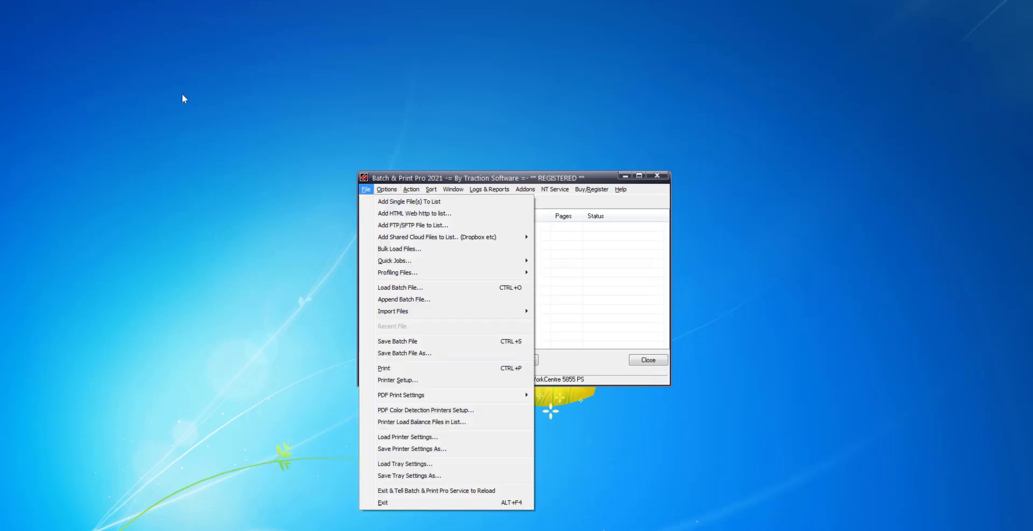
pyautogui.moveTo(386, 237)
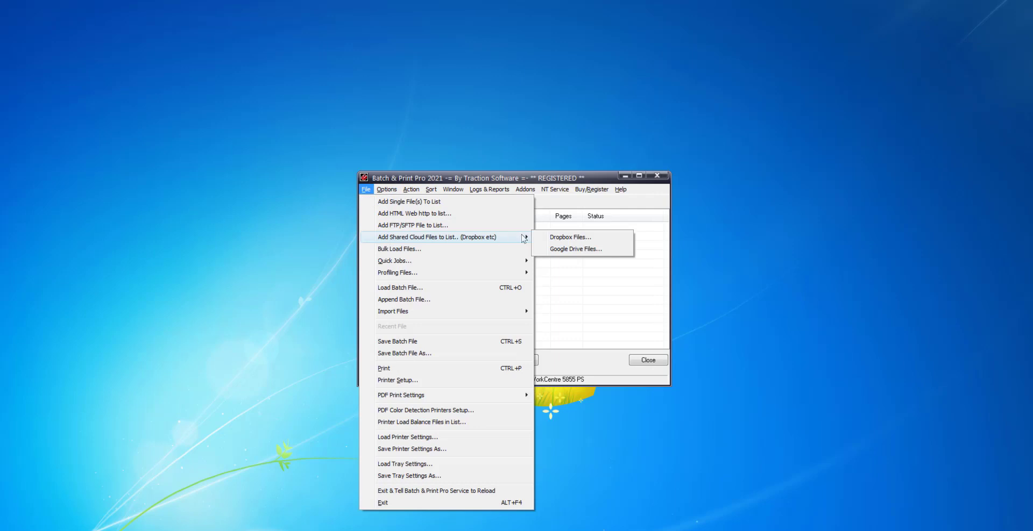
pyautogui.click(569, 238)
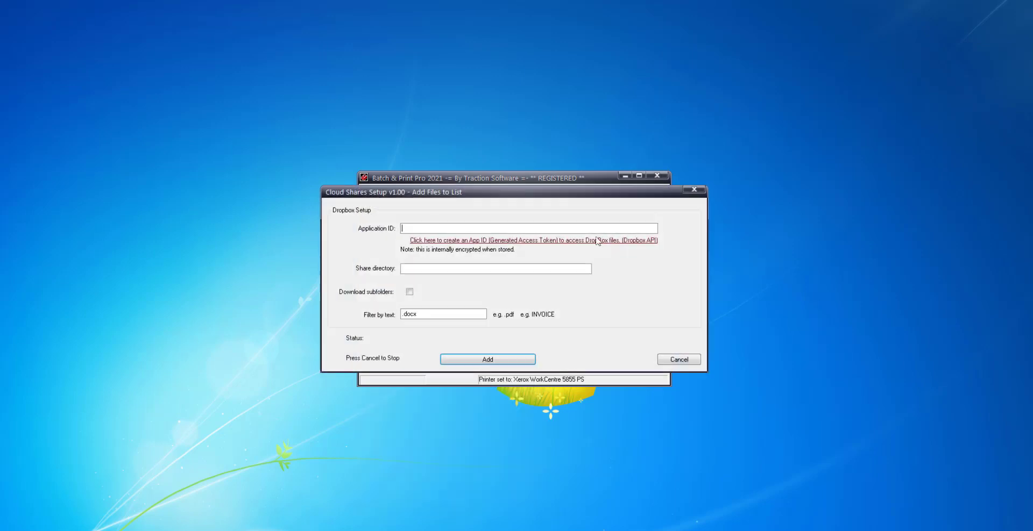
pyautogui.click(580, 241)
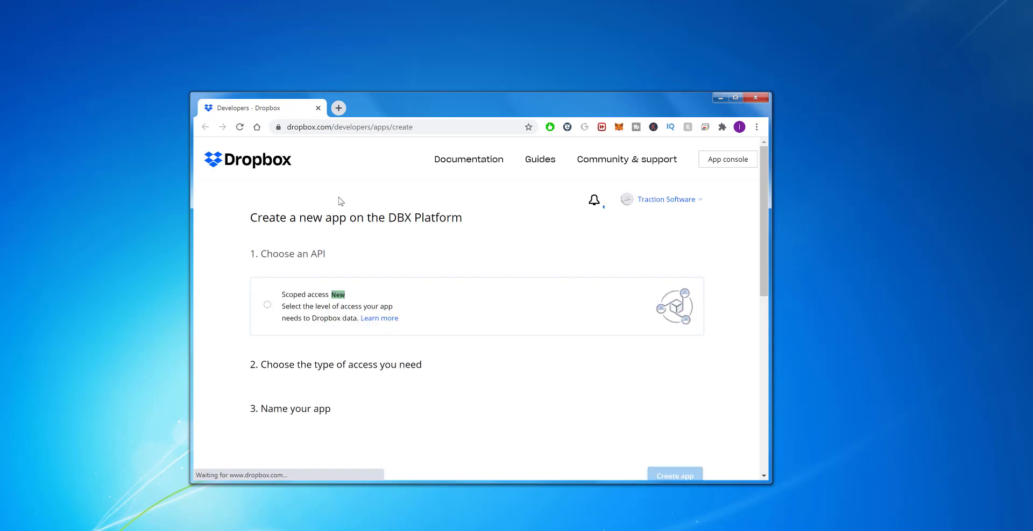
# Create a Dropbox app named testaaa1 with Scoped access and the Full Dropbox access type
pyautogui.click(268, 304)
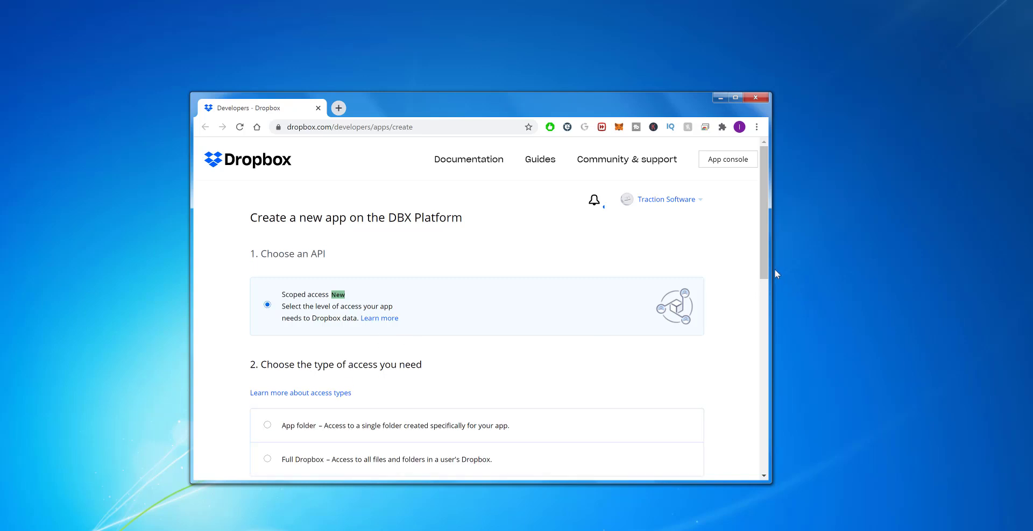
pyautogui.moveTo(764, 265); pyautogui.dragTo(759, 301)
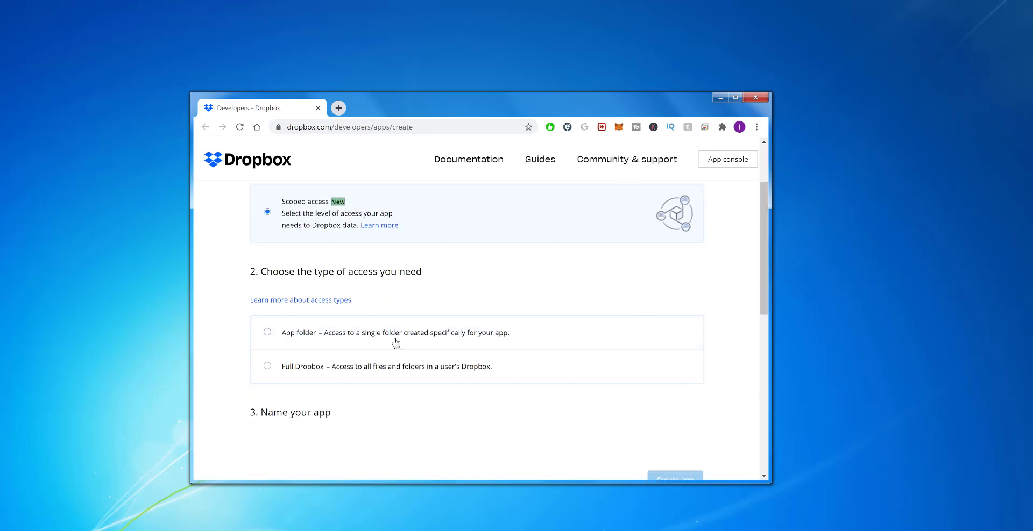
pyautogui.click(267, 367)
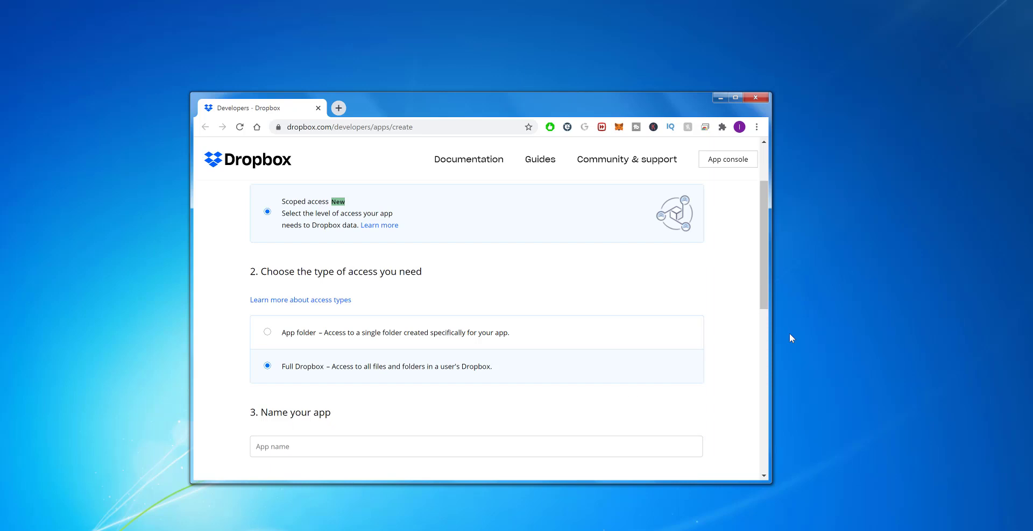
pyautogui.scroll(-1, 763, 316)
pyautogui.click(332, 383)
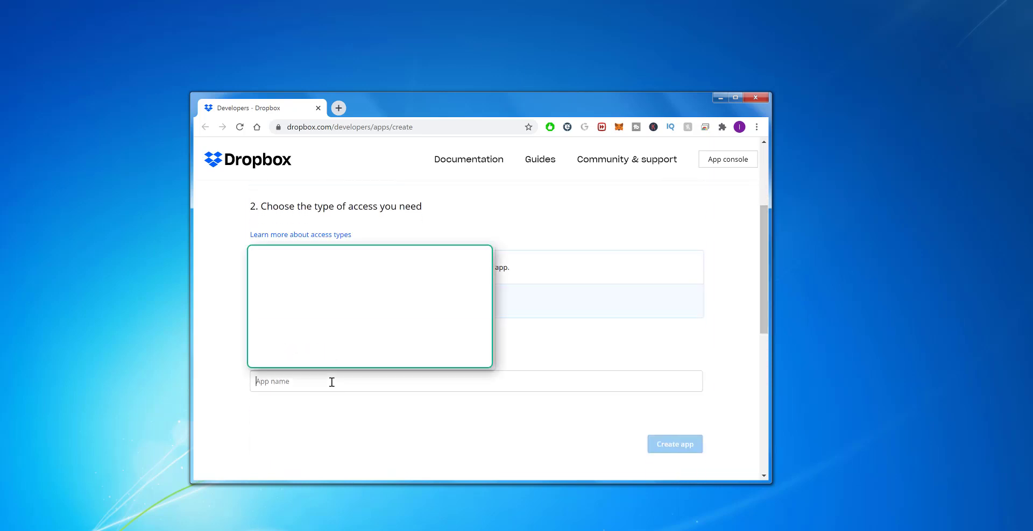
pyautogui.write('testaaa')
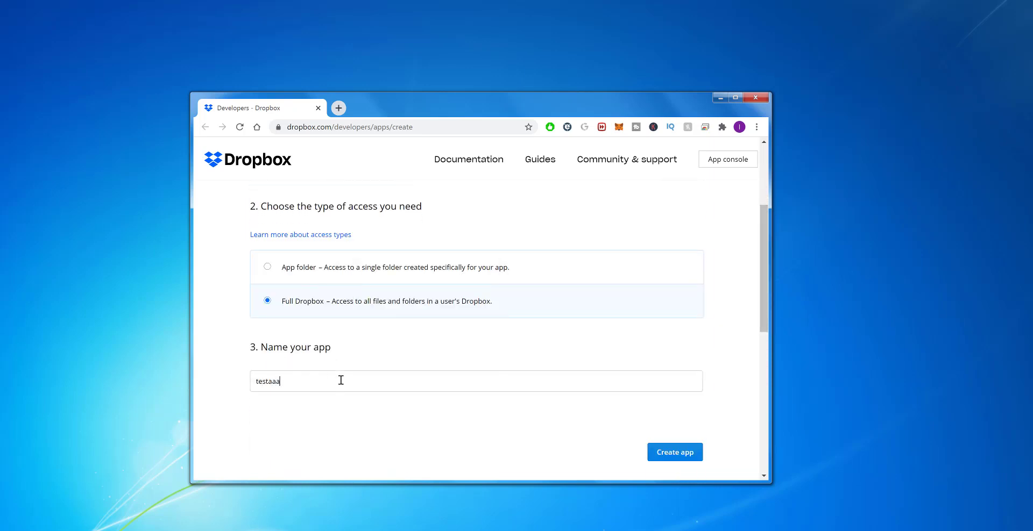
pyautogui.write('1')
pyautogui.click(686, 458)
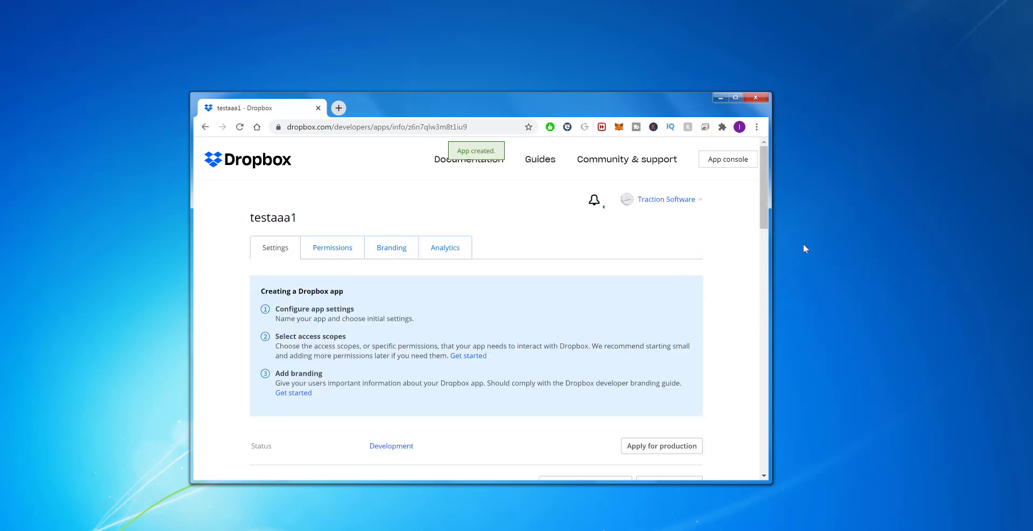
# Grant the testaaa1 app the files.metadata.read and files.content.read permissions and submit the change
pyautogui.click(324, 248)
pyautogui.moveTo(761, 203); pyautogui.dragTo(760, 249)
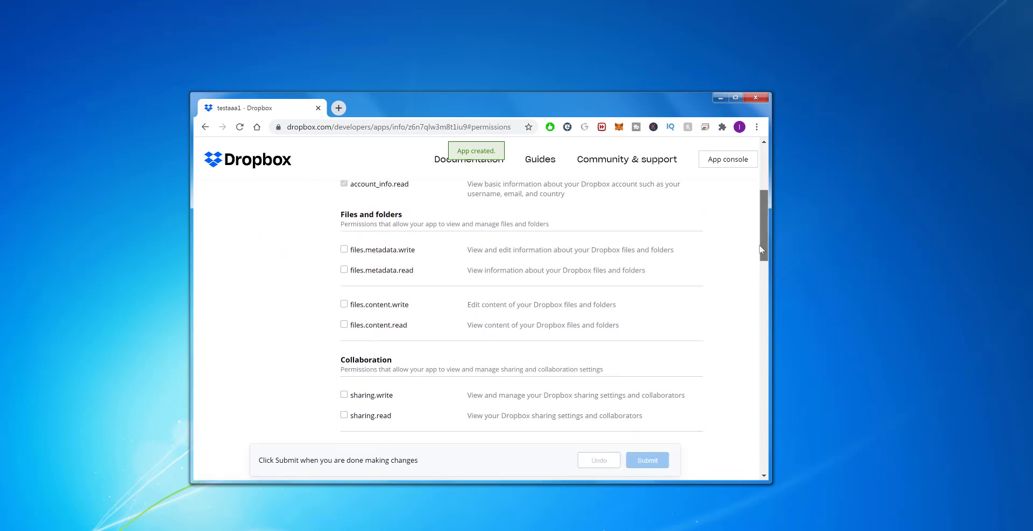
pyautogui.click(344, 270)
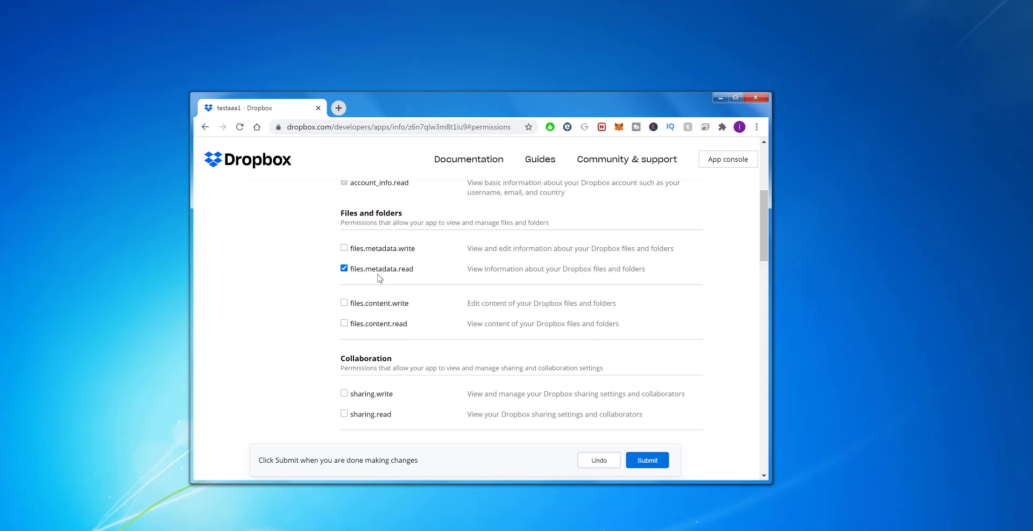
pyautogui.click(344, 323)
pyautogui.click(646, 466)
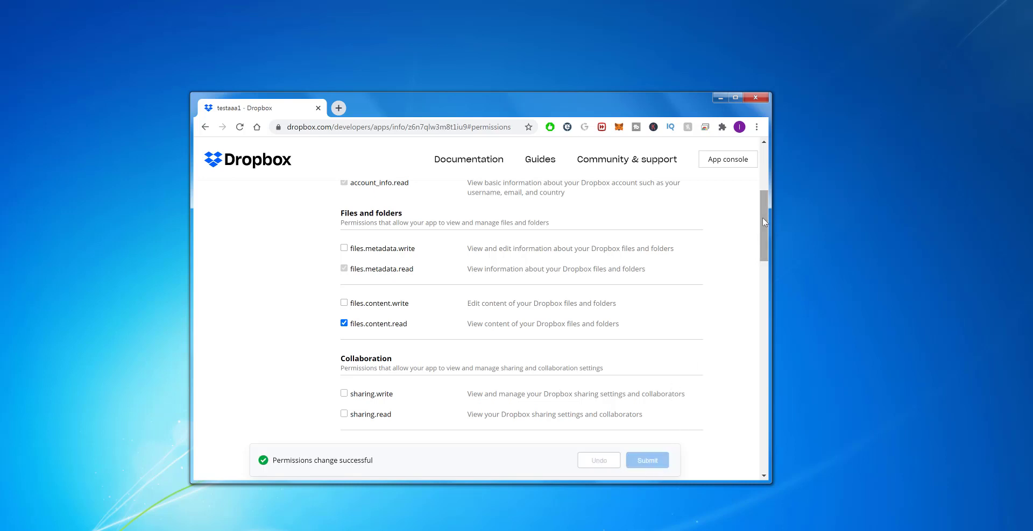
# Set the access token expiration to No expiration in the testaaa1 app's OAuth 2 settings
pyautogui.moveTo(763, 217); pyautogui.dragTo(761, 160)
pyautogui.click(284, 251)
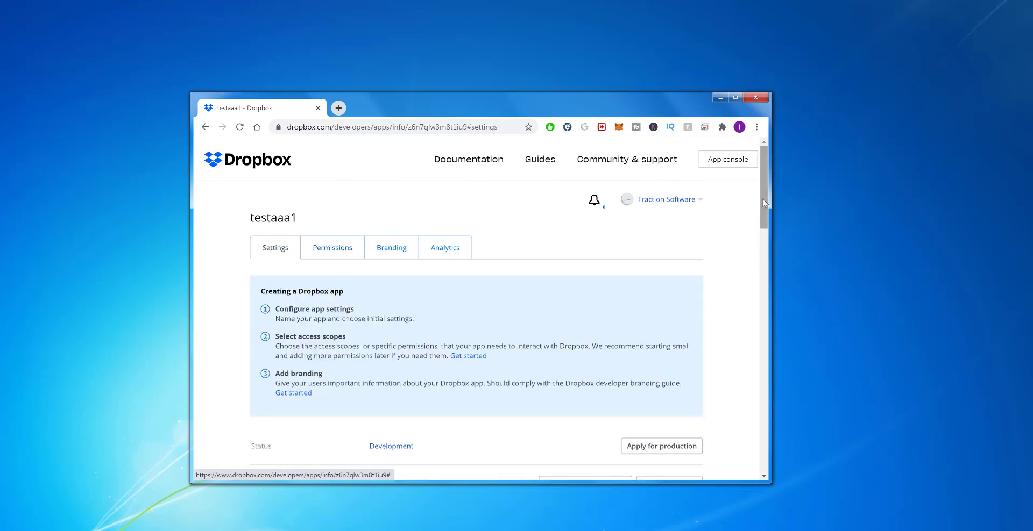
pyautogui.scroll(-5, 754, 269)
pyautogui.scroll(-4, 754, 269)
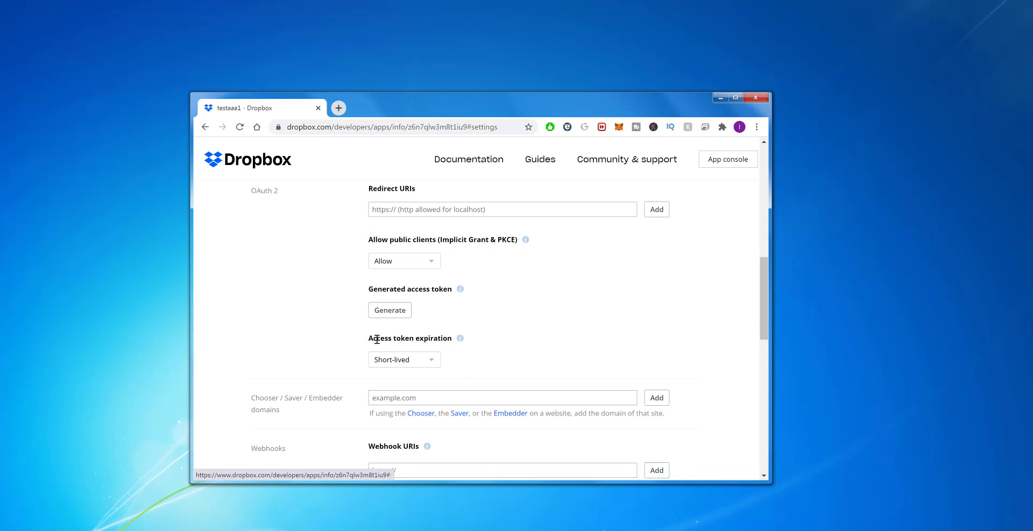
pyautogui.moveTo(459, 340)
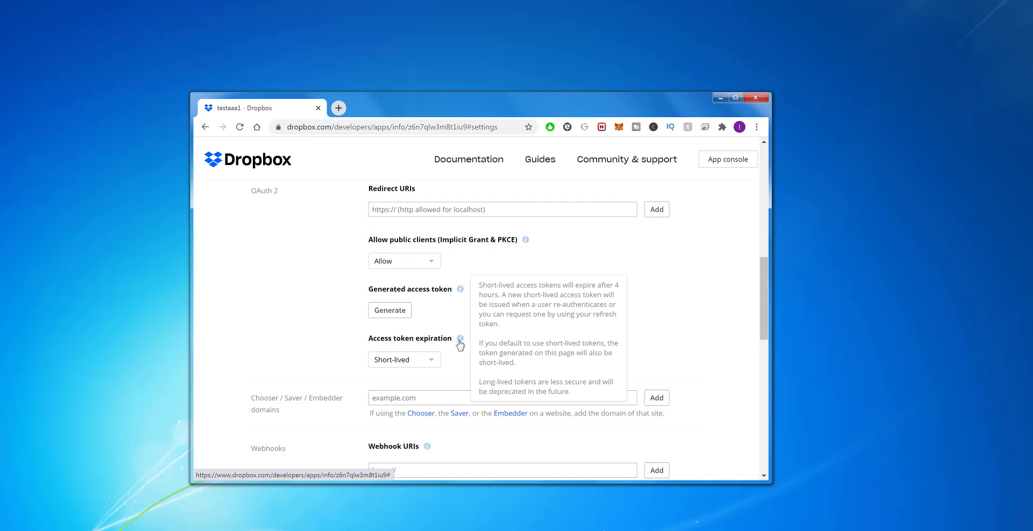
pyautogui.click(429, 362)
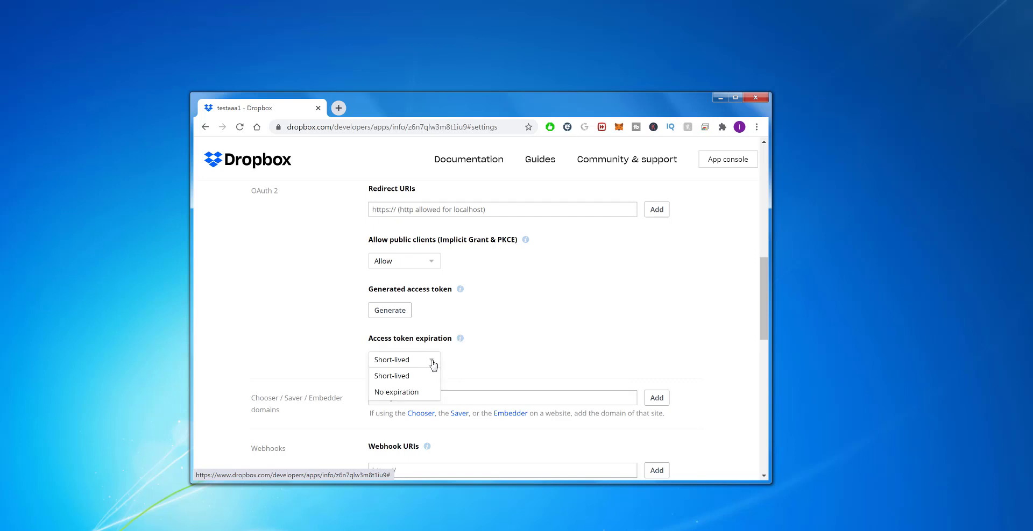
pyautogui.click(415, 393)
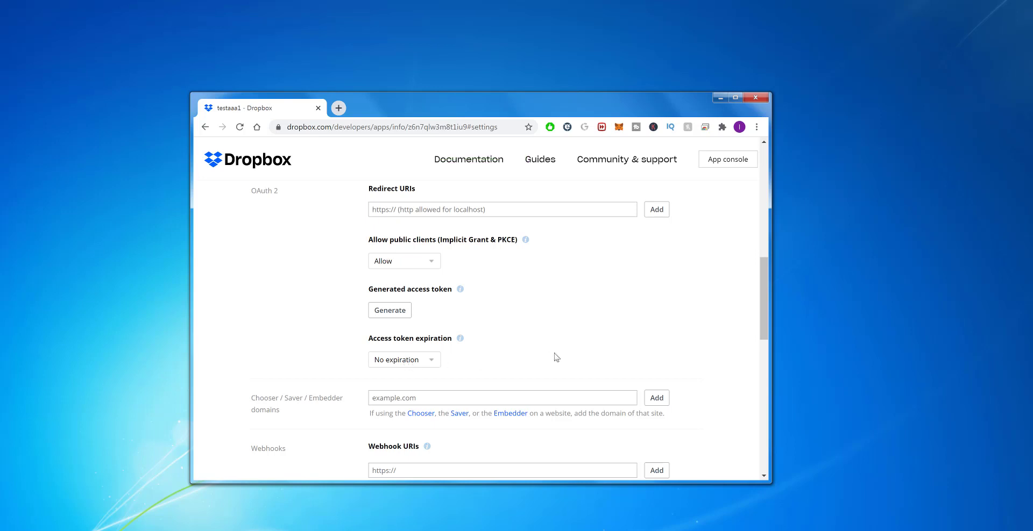
# Generate an access token for the testaaa1 app and copy it
pyautogui.click(391, 312)
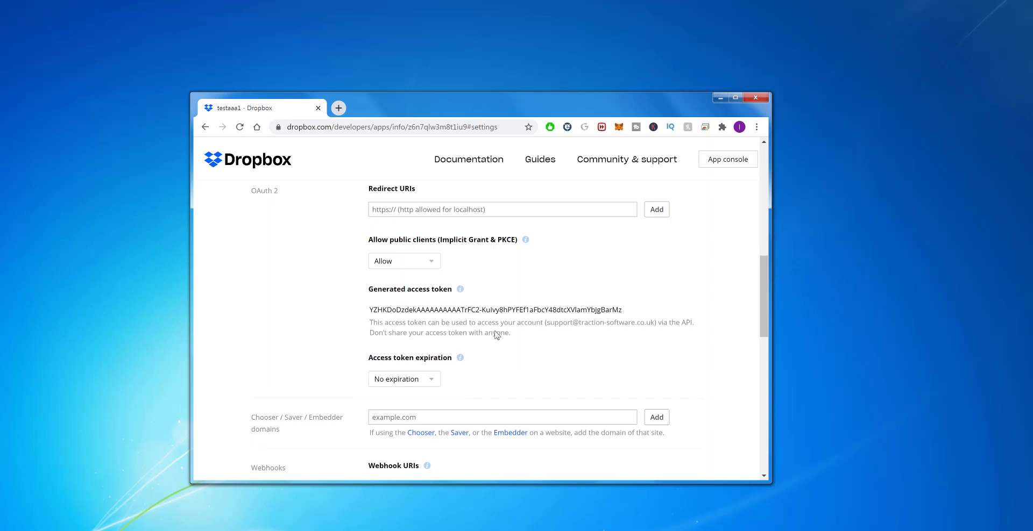
pyautogui.tripleClick(500, 314)
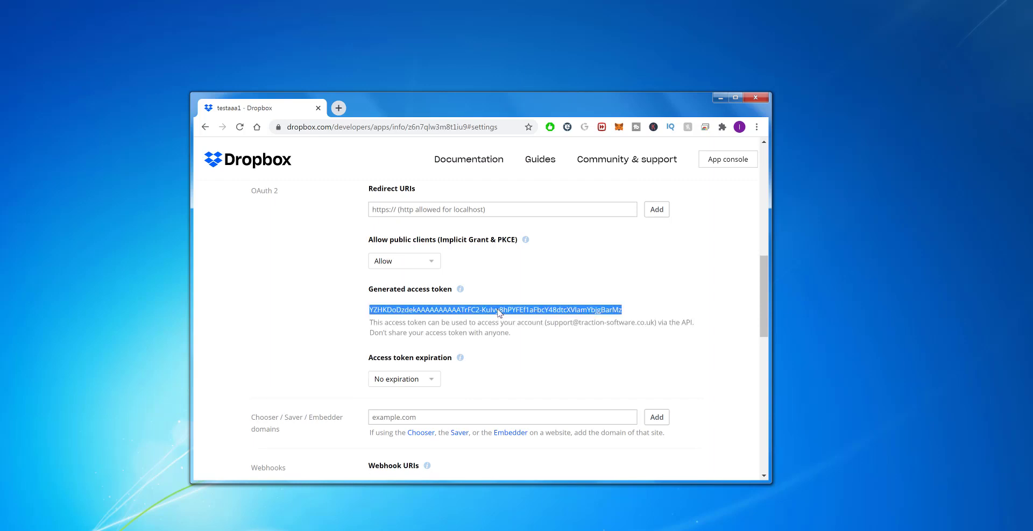
pyautogui.rightClick(500, 314)
pyautogui.click(529, 319)
# Switch to Batch & Print Pro and paste the generated access token as the Application ID
pyautogui.hotkey('alt', 'Tab')
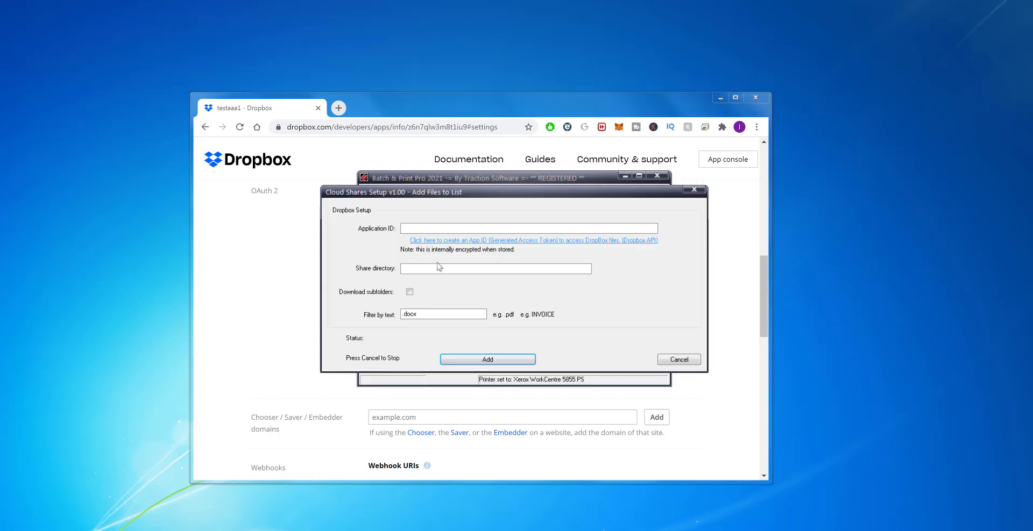
pyautogui.rightClick(421, 228)
pyautogui.click(459, 274)
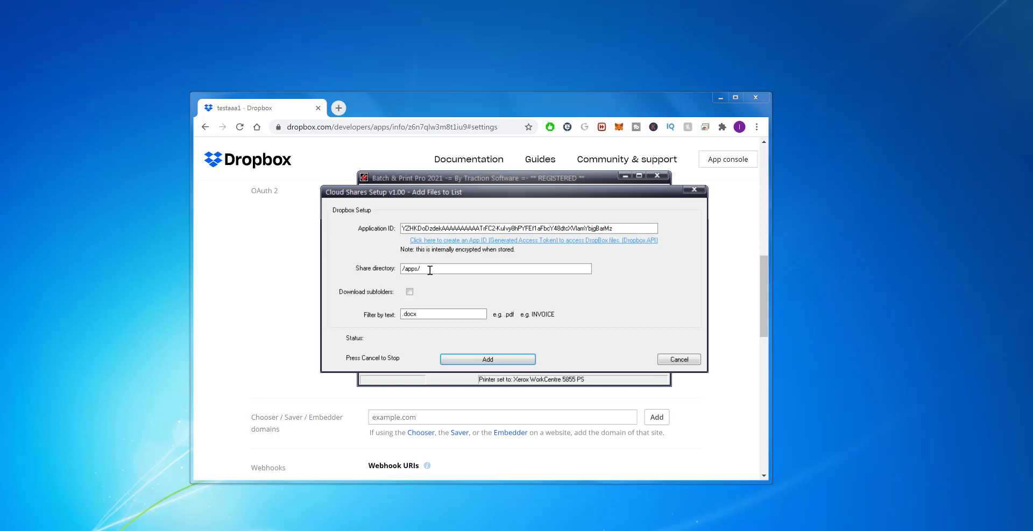
# Leave the share directory empty, enable downloading subfolders and set the text filter to .pdf
pyautogui.press('BackSpace')
pyautogui.press('BackSpace')
pyautogui.press('BackSpace')
pyautogui.press('BackSpace')
pyautogui.press('BackSpace')
pyautogui.moveTo(423, 315); pyautogui.dragTo(360, 319)
pyautogui.press('BackSpace')
# Add the matching Dropbox files to the print list and close the cloud shares setup
pyautogui.click(500, 356)
pyautogui.moveTo(459, 198); pyautogui.dragTo(472, 256)
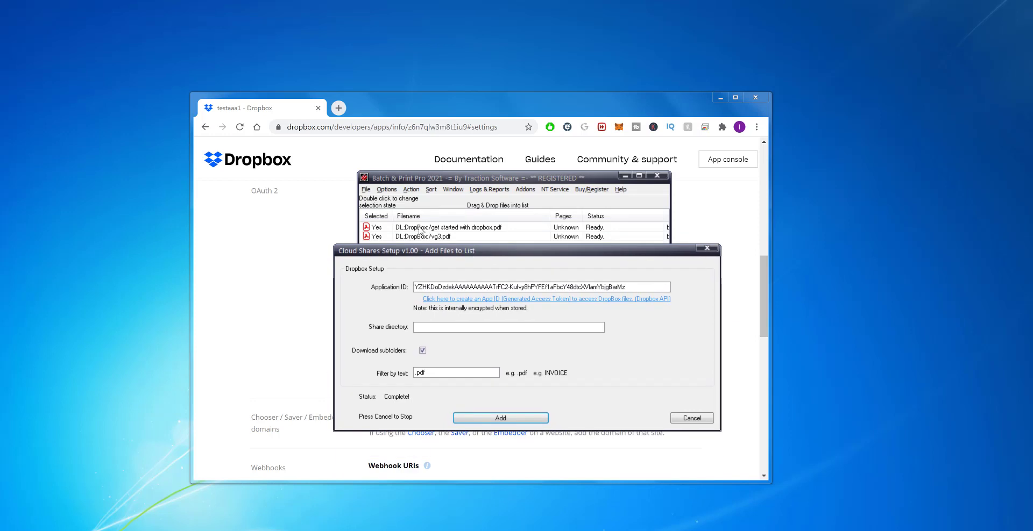
pyautogui.click(685, 420)
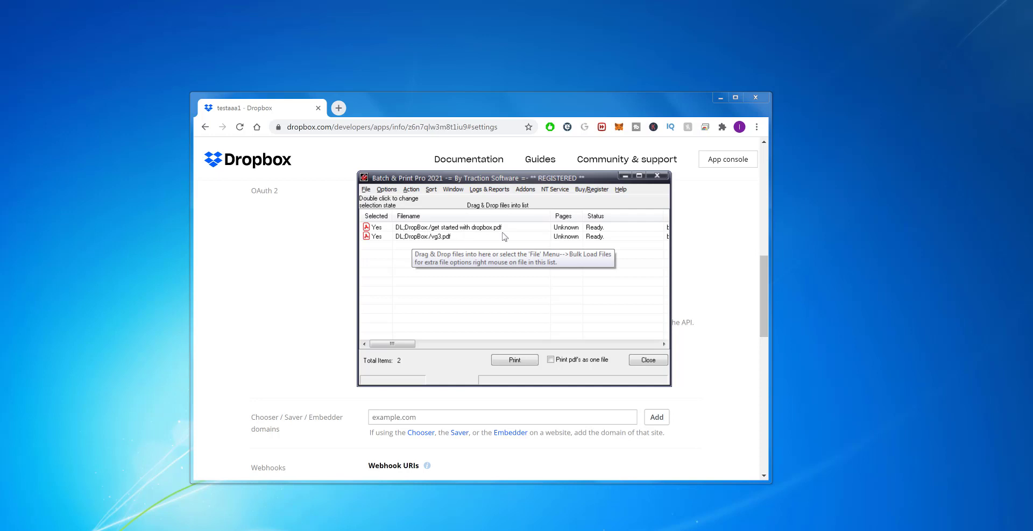
# Examine the Addon Parameters of the listed Dropbox files and the available options for saving a batch file
pyautogui.moveTo(407, 347); pyautogui.dragTo(481, 351)
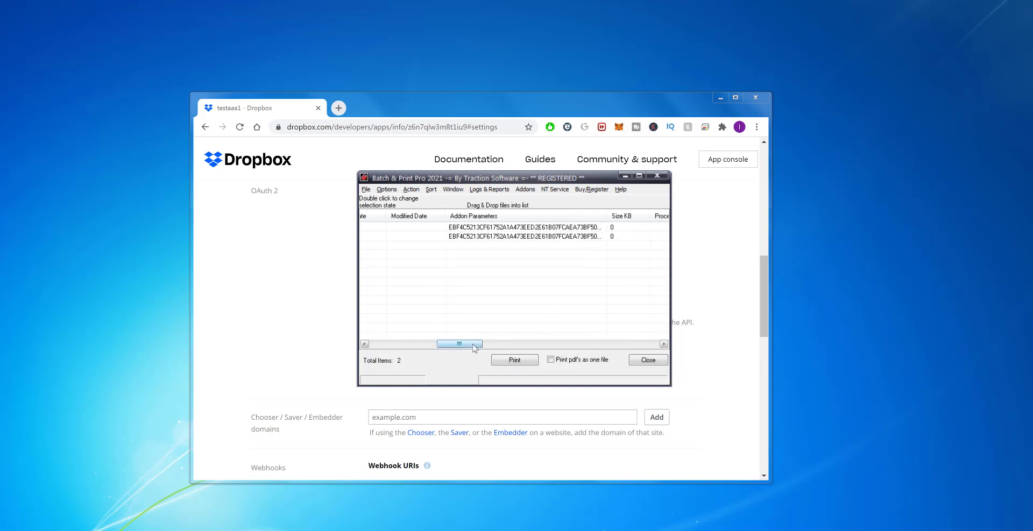
pyautogui.moveTo(474, 348); pyautogui.dragTo(391, 343)
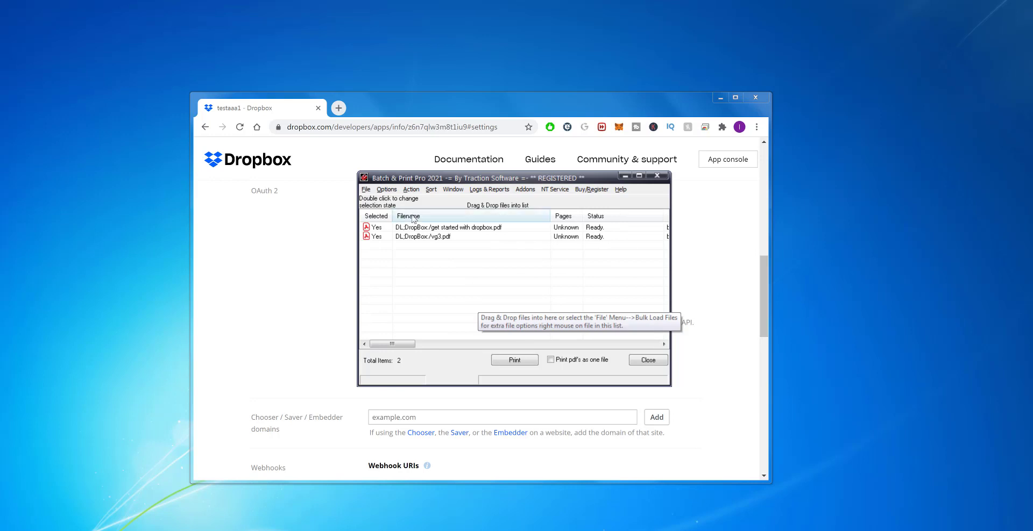
pyautogui.click(366, 189)
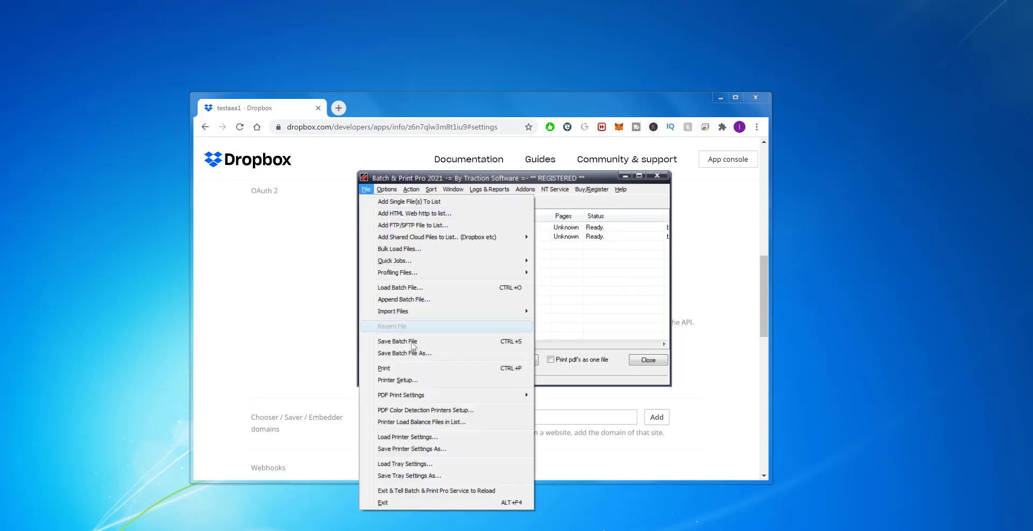
pyautogui.click(269, 90)
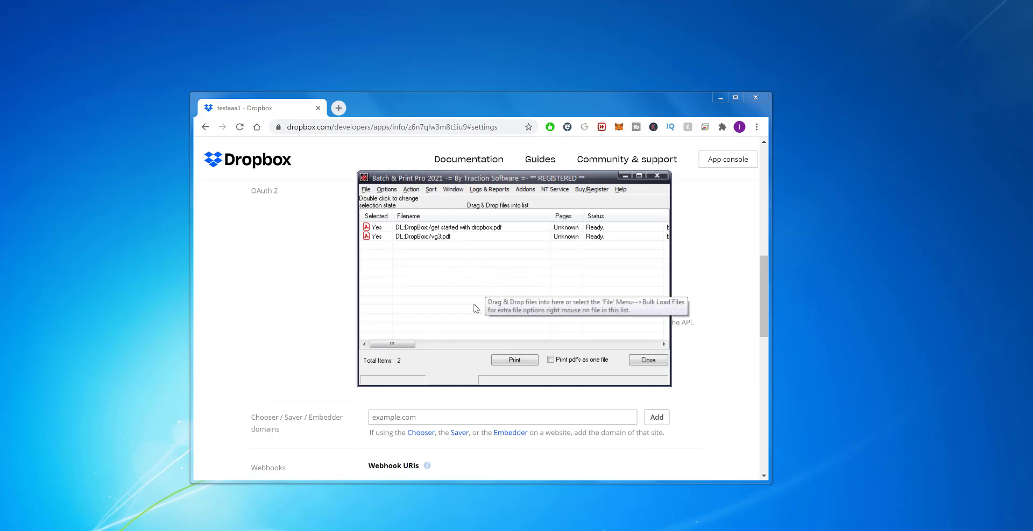
# Print the Dropbox PDF files in the list
pyautogui.moveTo(411, 346)
pyautogui.mouseDown()
pyautogui.moveTo(433, 347)
pyautogui.moveTo(403, 347)
pyautogui.mouseUp()
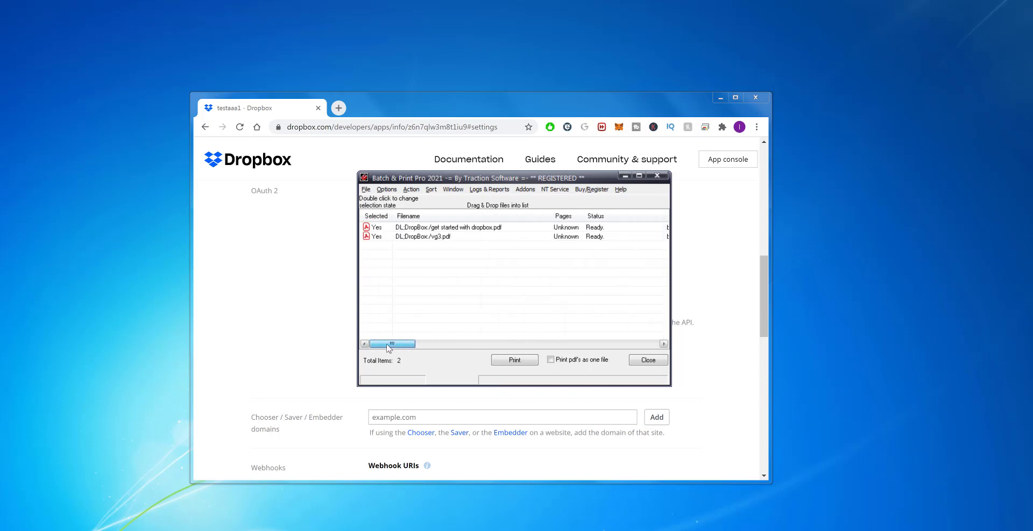
pyautogui.click(524, 363)
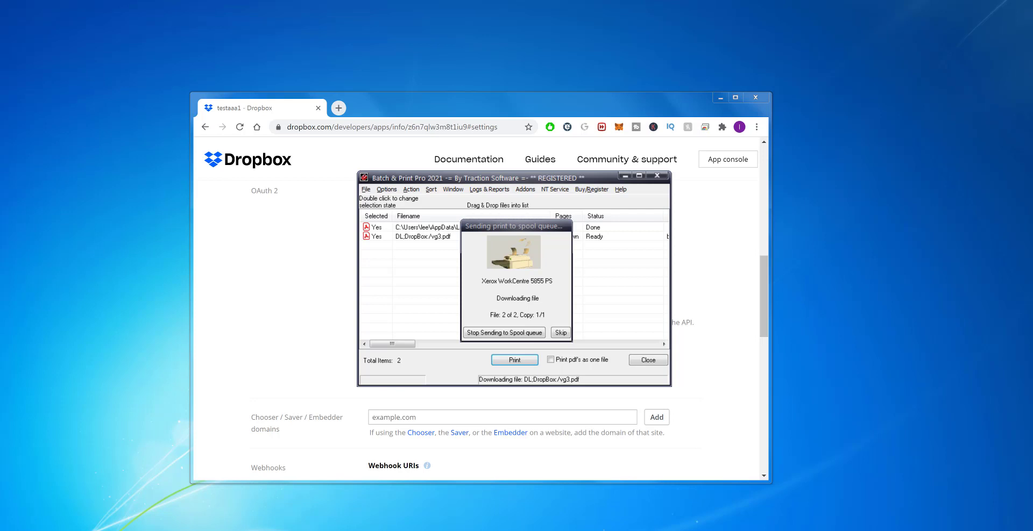
# Open the Xerox WorkCentre 5855 PS print queue, sort it by submission time and check its jobs against the print list
pyautogui.click(932, 530)
pyautogui.doubleClick(903, 494)
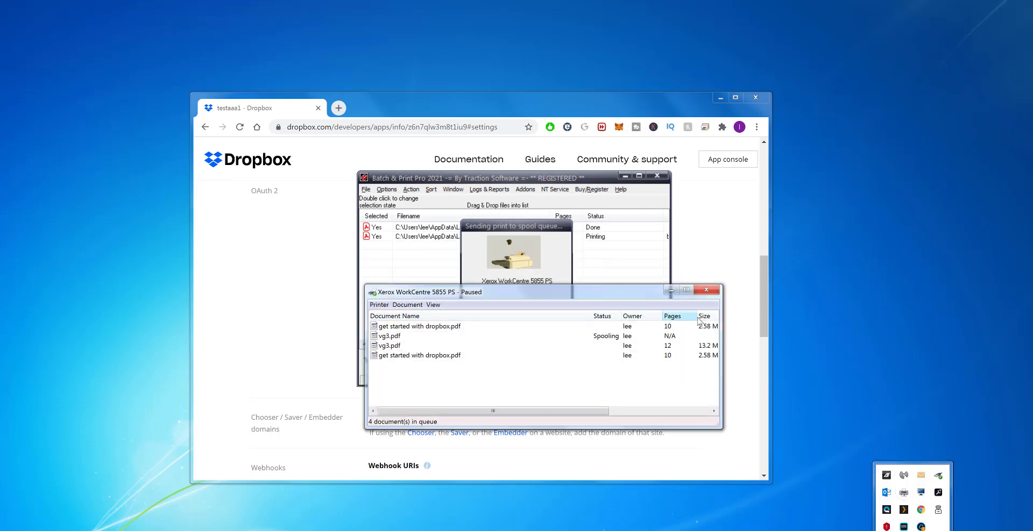
pyautogui.moveTo(721, 322); pyautogui.dragTo(827, 322)
pyautogui.click(753, 317)
pyautogui.moveTo(409, 294); pyautogui.dragTo(525, 402)
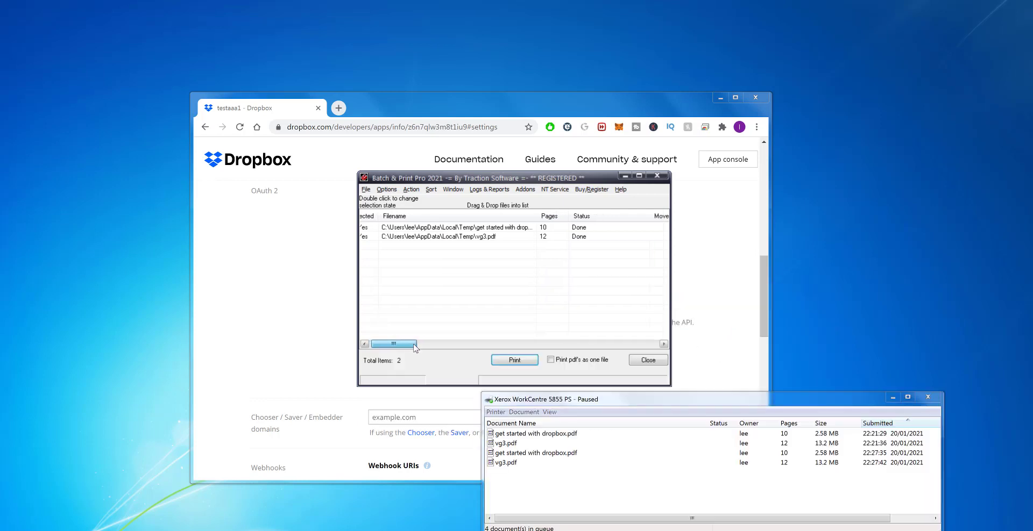
pyautogui.hscroll(4, 468, 231)
pyautogui.hscroll(-4, 468, 232)
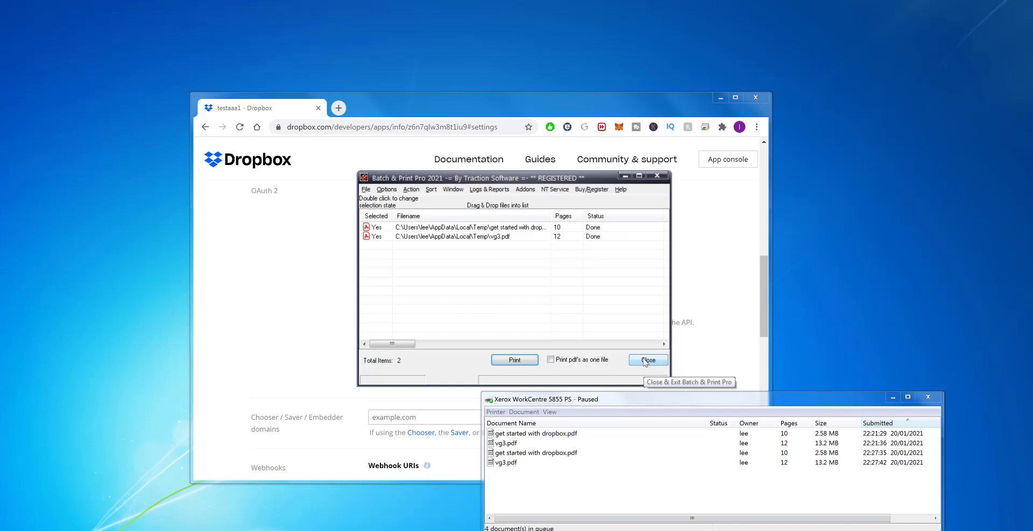
# Open the cloud shares setup in Directory Monitoring and follow the link for creating a Dropbox app ID
pyautogui.click(386, 189)
pyautogui.click(400, 202)
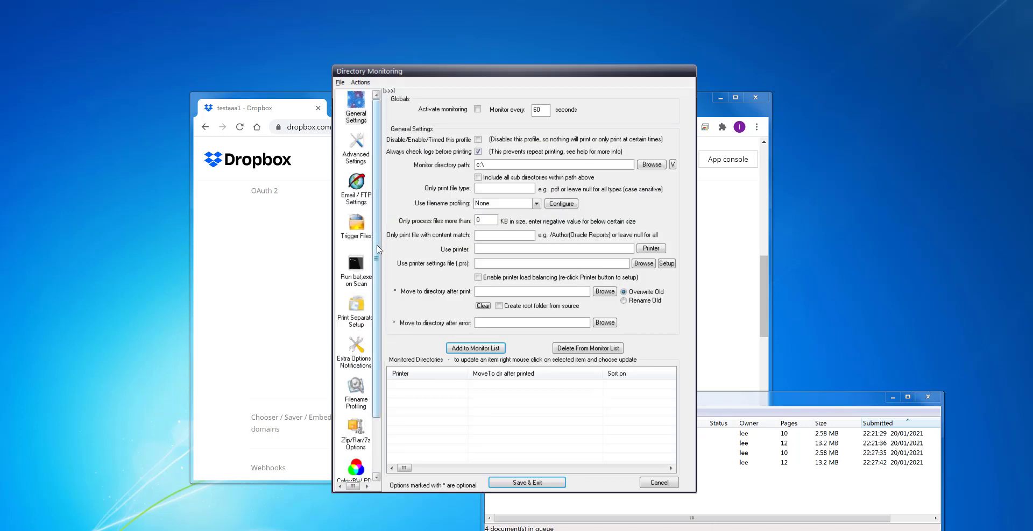
pyautogui.moveTo(376, 249); pyautogui.dragTo(373, 351)
pyautogui.click(355, 443)
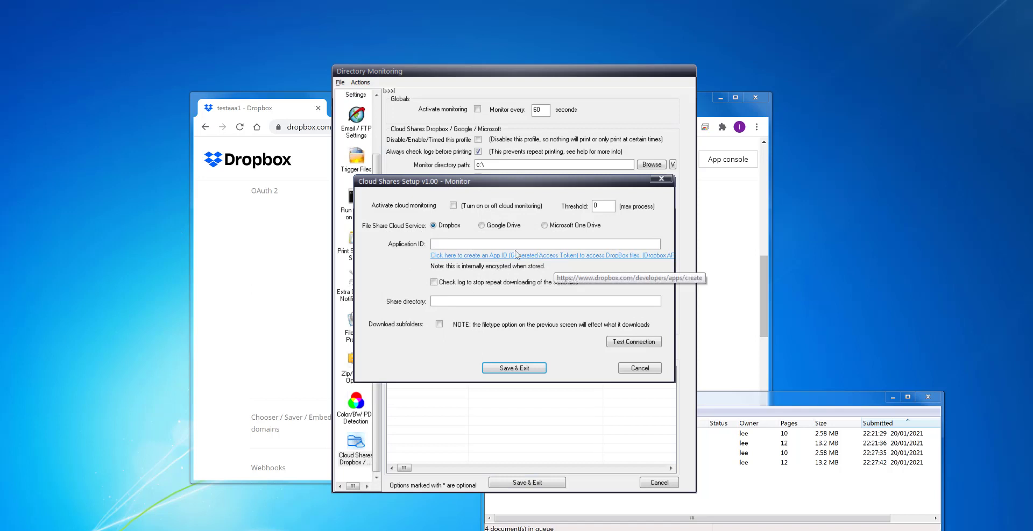
pyautogui.click(543, 256)
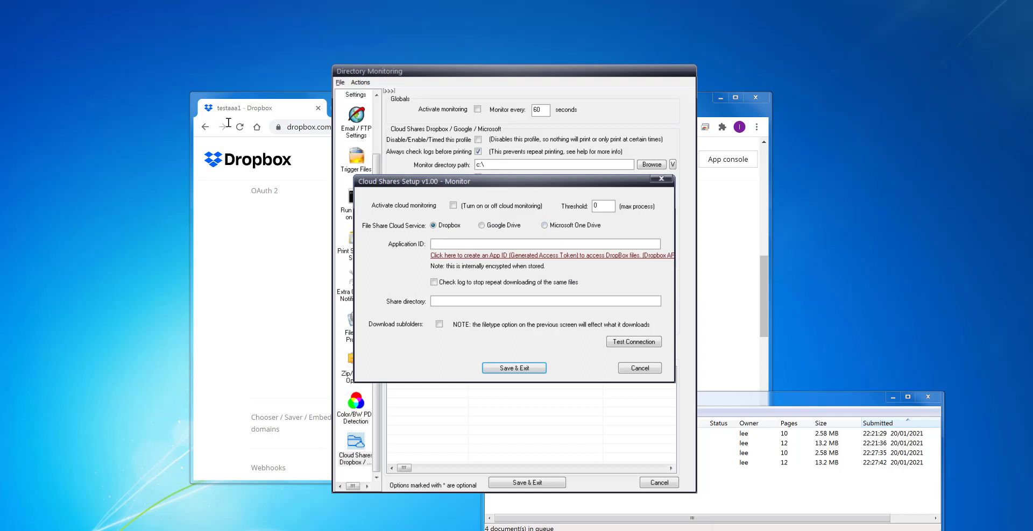
# Paste the Dropbox access token as the application ID, and enable cloud monitoring and the log check against repeat downloads
pyautogui.click(457, 242)
pyautogui.rightClick(458, 244)
pyautogui.click(476, 292)
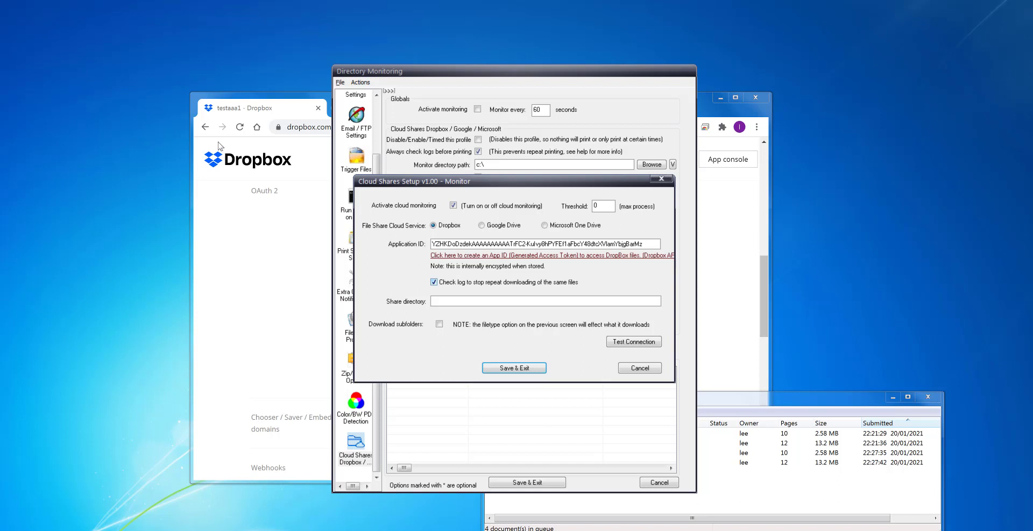
# Test the Dropbox connection and save the cloud shares setup
pyautogui.click(634, 343)
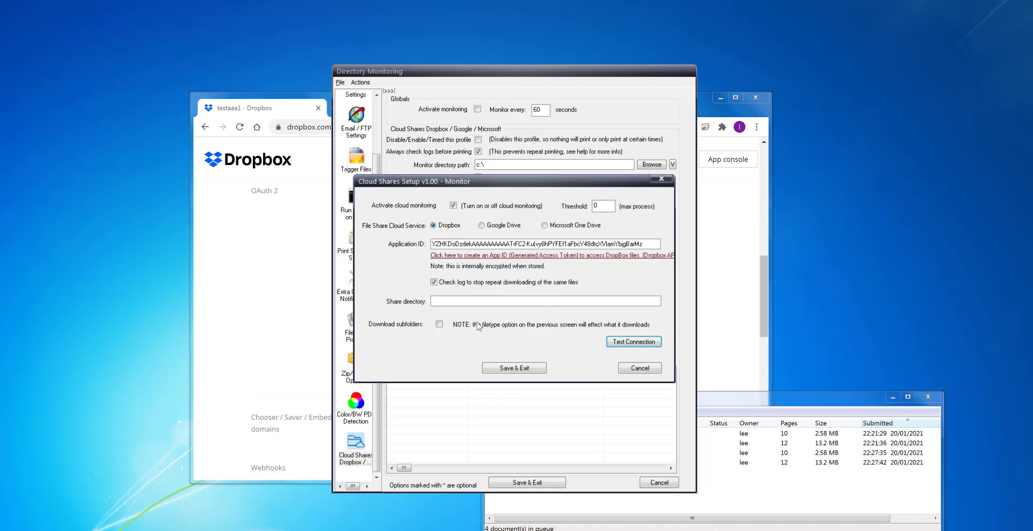
pyautogui.click(439, 324)
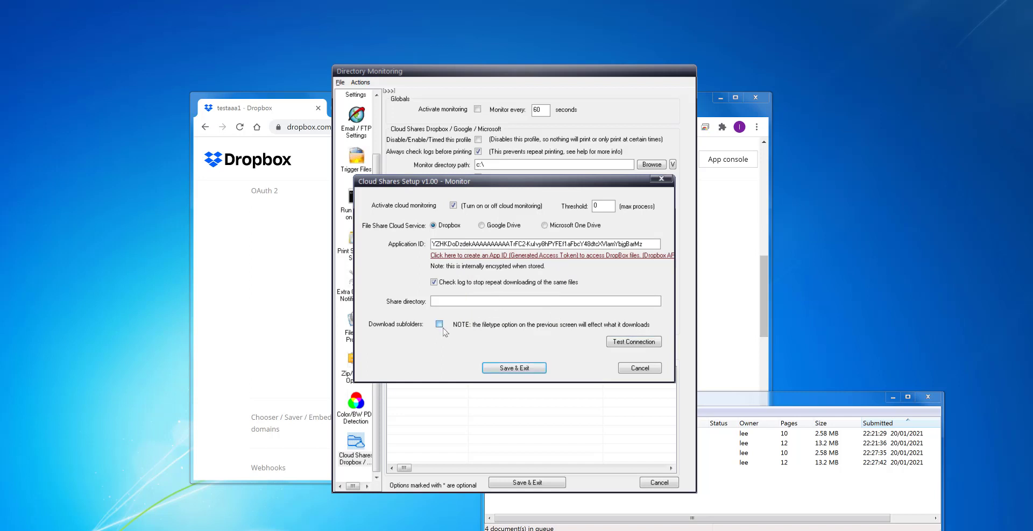
pyautogui.click(529, 368)
# Assign the Xerox WorkCentre 5855 PS printer, add the profile to the monitor list and save the directory monitoring settings
pyautogui.click(496, 349)
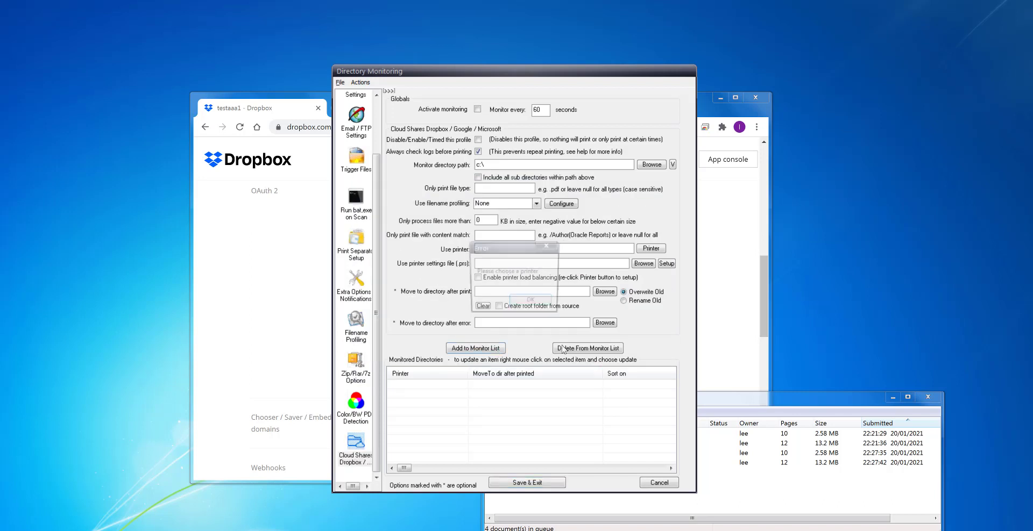
pyautogui.click(538, 311)
pyautogui.click(651, 247)
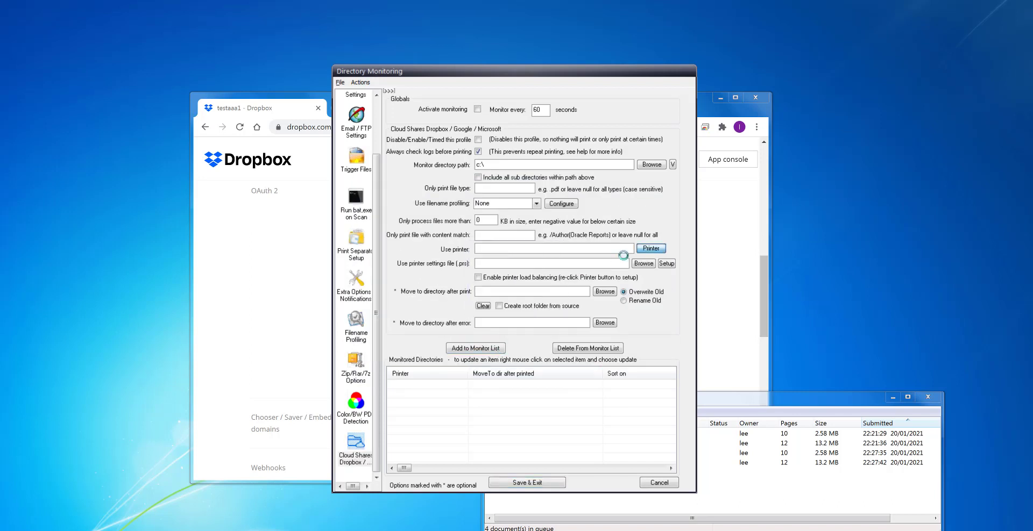
pyautogui.press('Return')
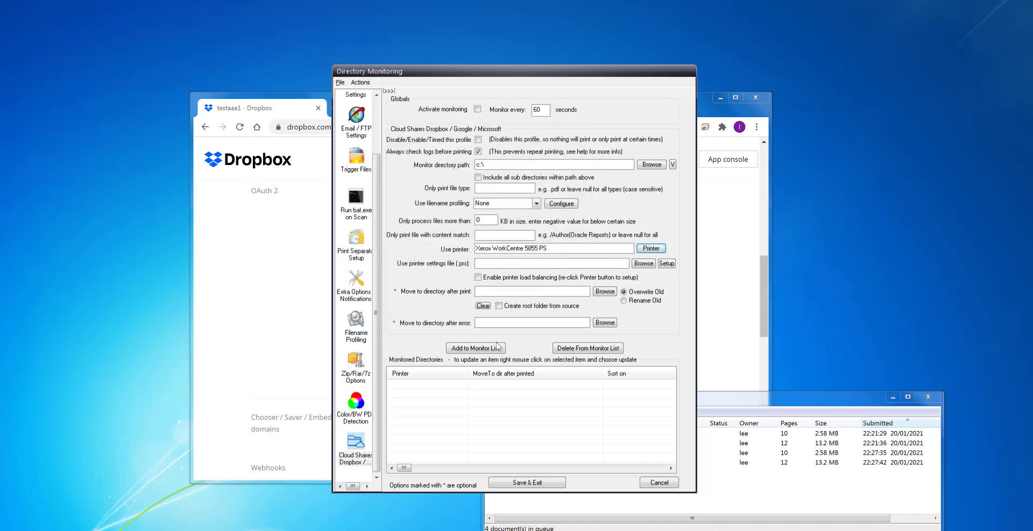
pyautogui.click(497, 348)
pyautogui.click(586, 317)
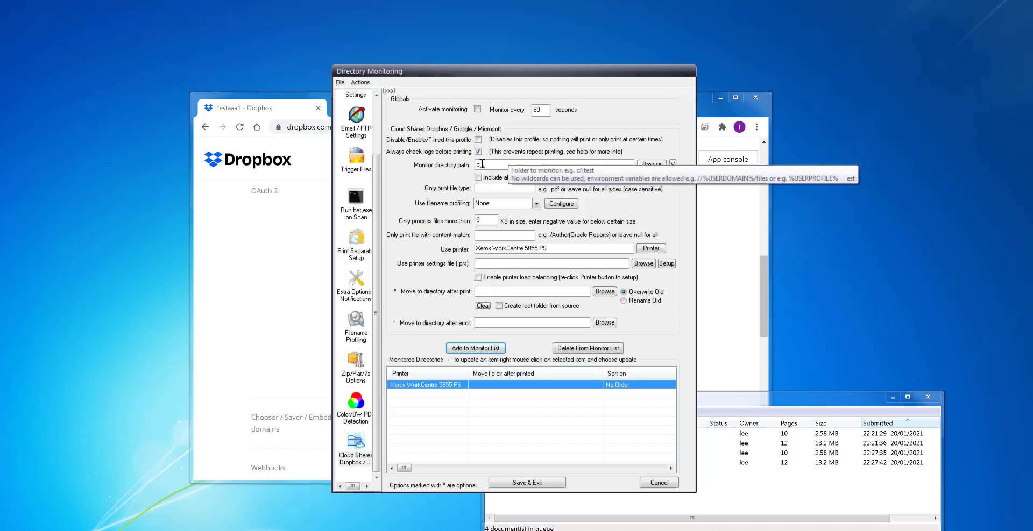
pyautogui.moveTo(408, 469)
pyautogui.mouseDown()
pyautogui.moveTo(655, 470)
pyautogui.moveTo(392, 458)
pyautogui.mouseUp()
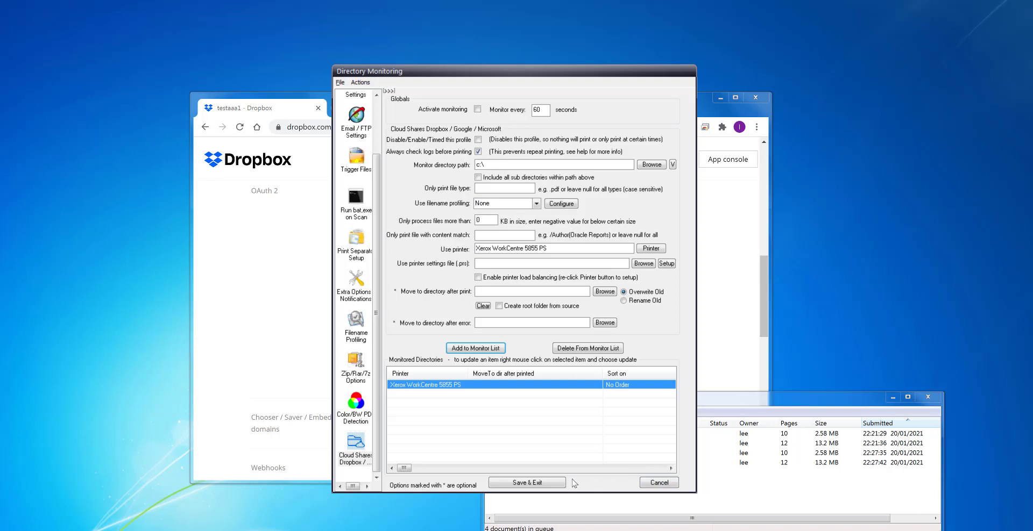
pyautogui.click(543, 482)
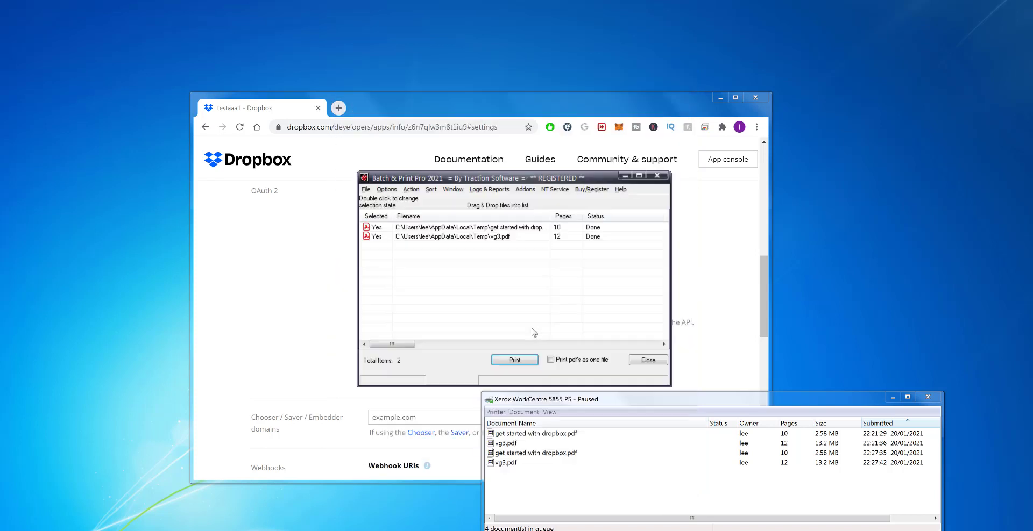
# View the cloud shares log and examine the other available logs and reports
pyautogui.click(489, 189)
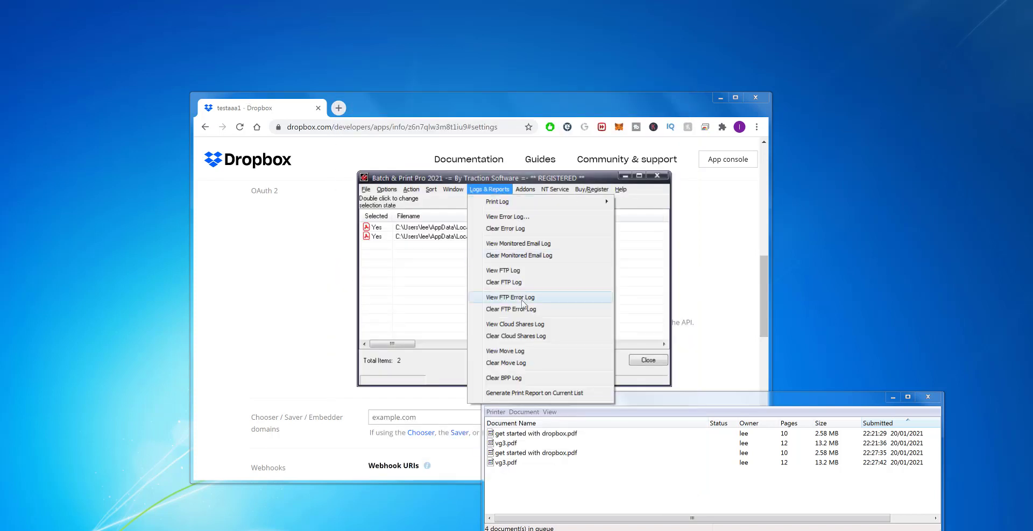
pyautogui.click(532, 325)
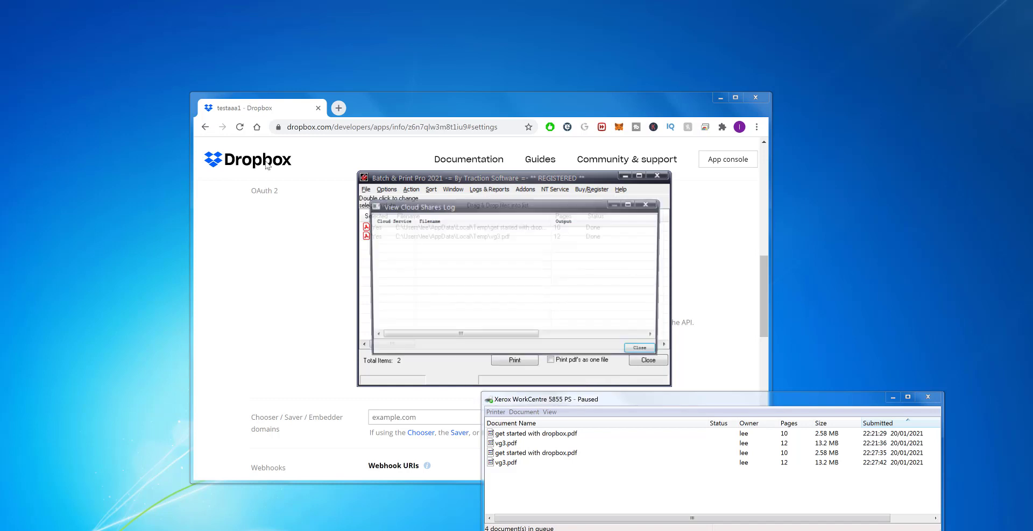
pyautogui.click(646, 352)
pyautogui.click(490, 189)
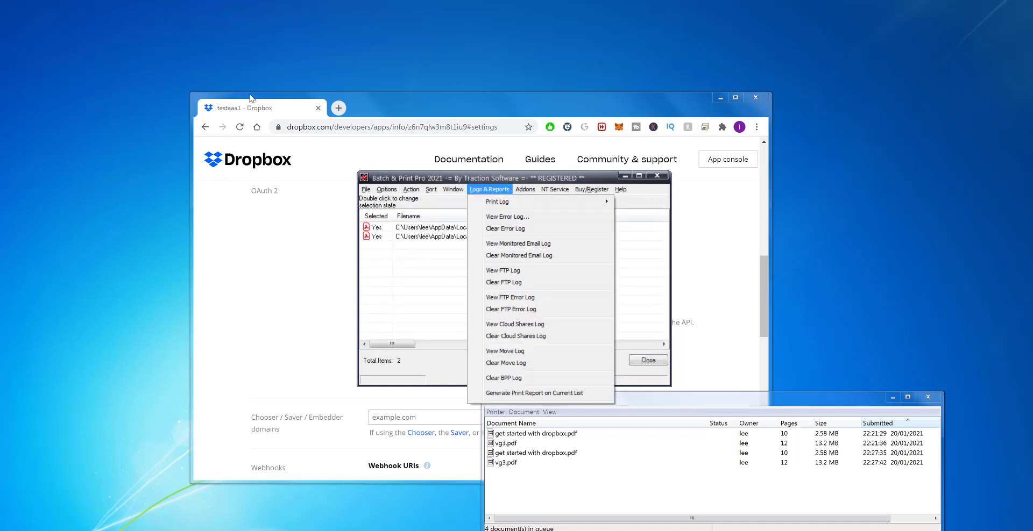